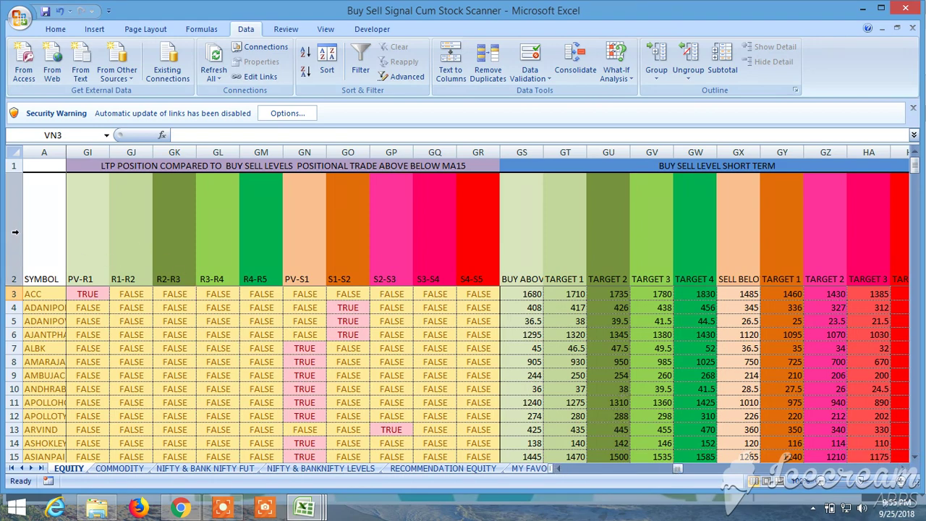
# Step: Add filters to the row 2 headers and exclude FALSE from the BUY column under PROBABILITY 3
pyautogui.click(15, 231)
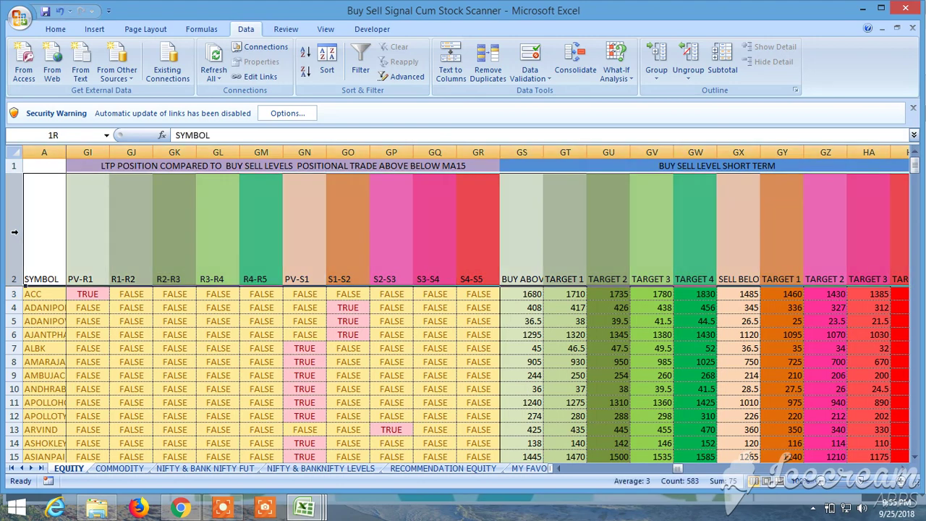
pyautogui.click(360, 68)
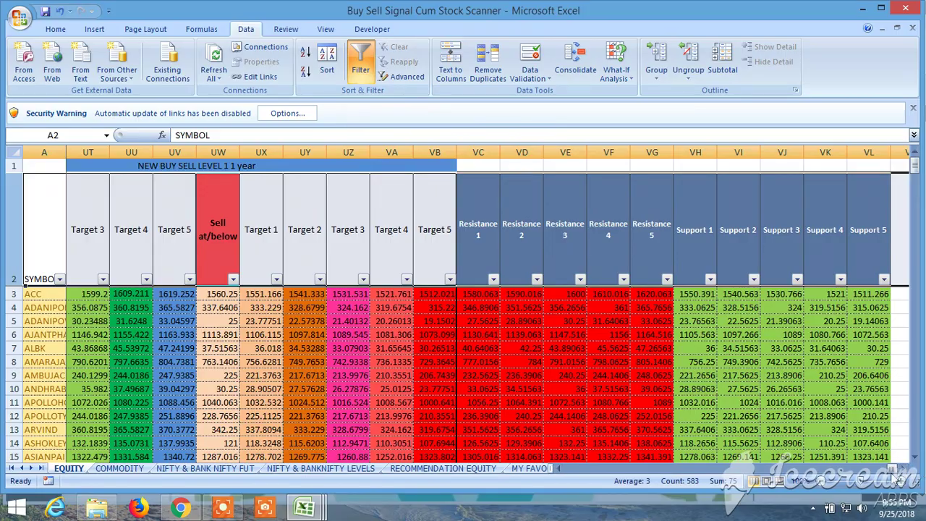
pyautogui.moveTo(904, 479); pyautogui.dragTo(734, 492)
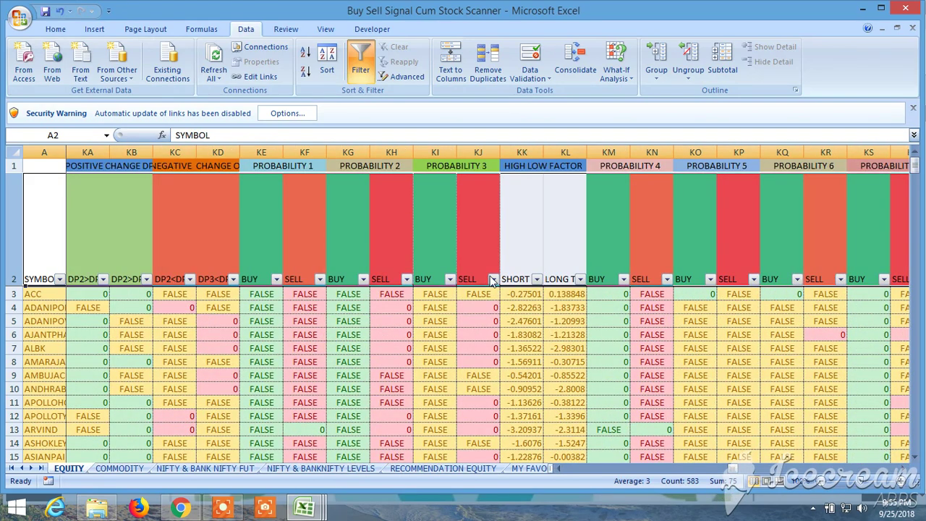
pyautogui.scroll(-6, 478, 402)
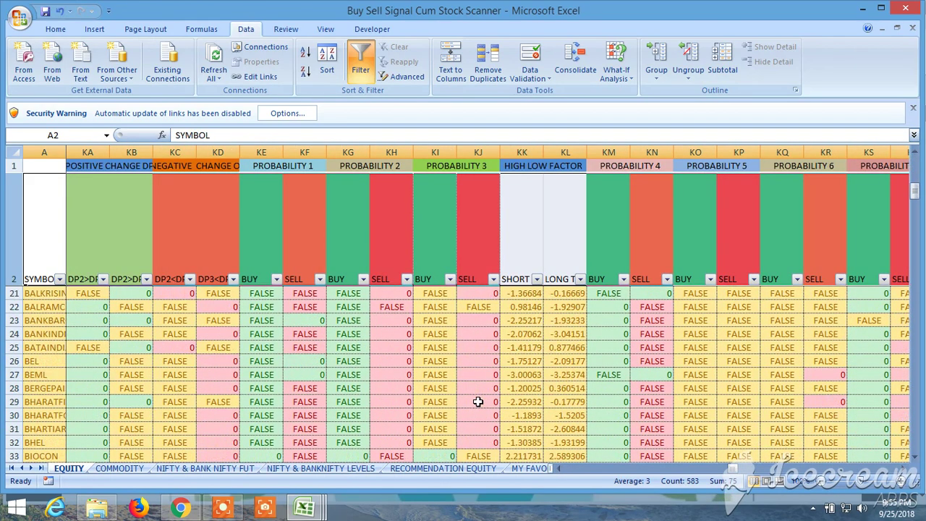
pyautogui.scroll(6, 478, 402)
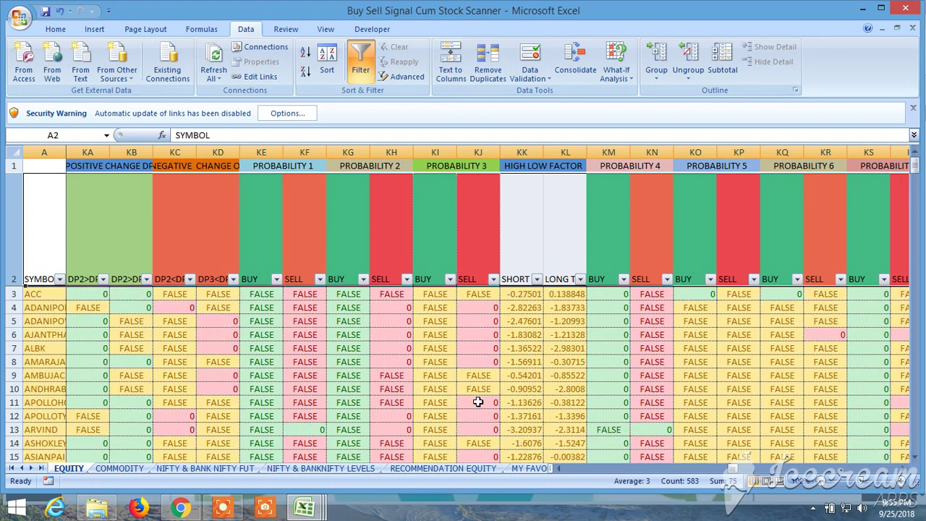
pyautogui.click(449, 279)
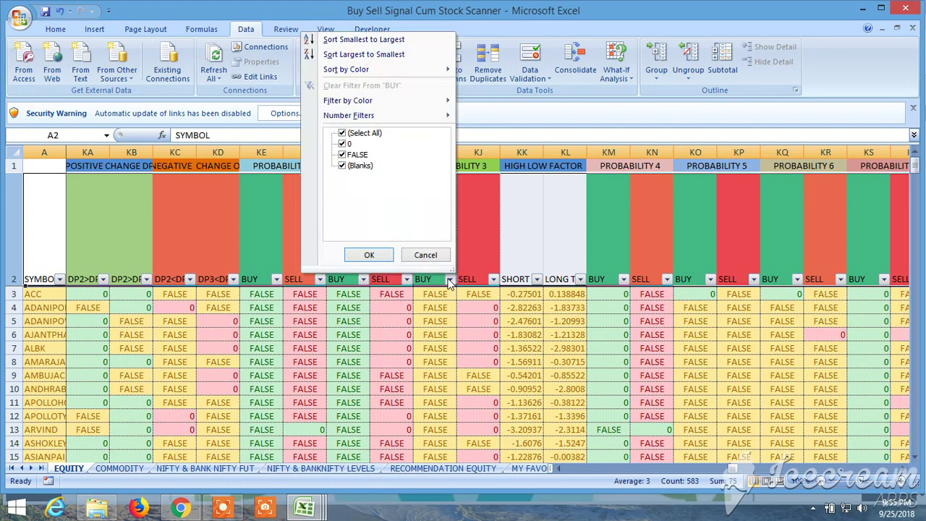
pyautogui.click(343, 155)
pyautogui.click(369, 255)
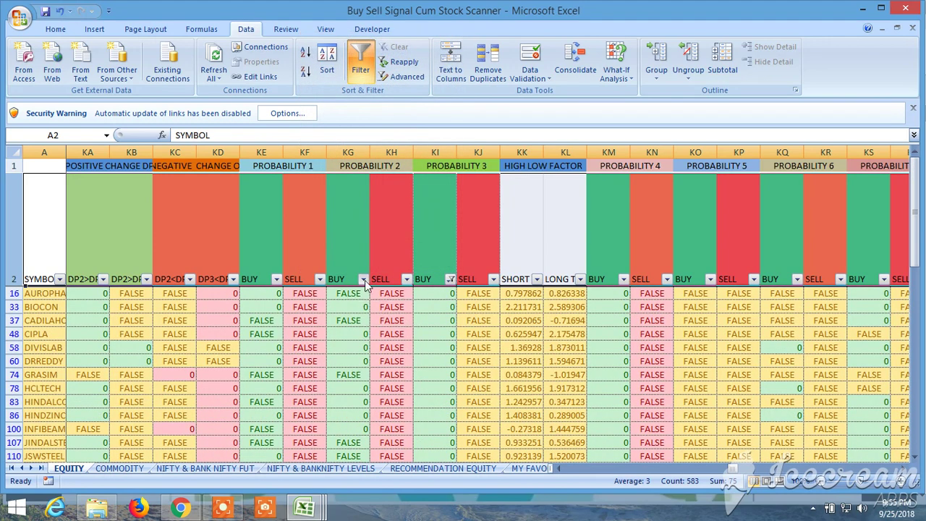
# Step: Filter the BUY columns under PROBABILITY 2 and PROBABILITY 1 to show only rows with 0
pyautogui.click(363, 280)
pyautogui.click(255, 165)
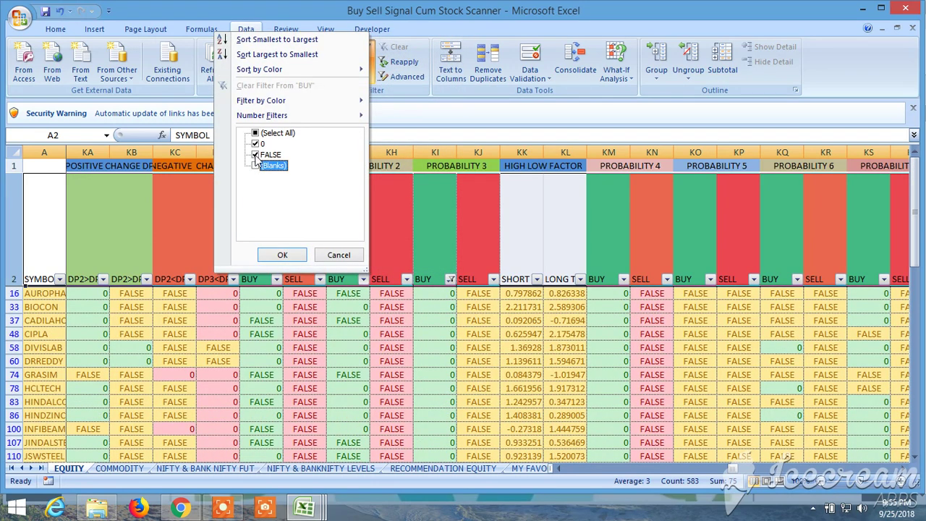
pyautogui.click(256, 155)
pyautogui.click(283, 255)
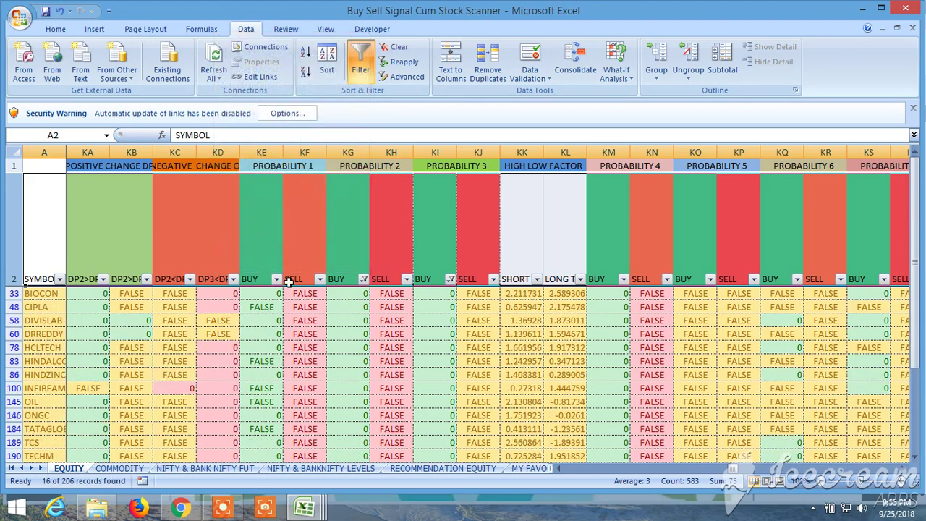
pyautogui.click(277, 280)
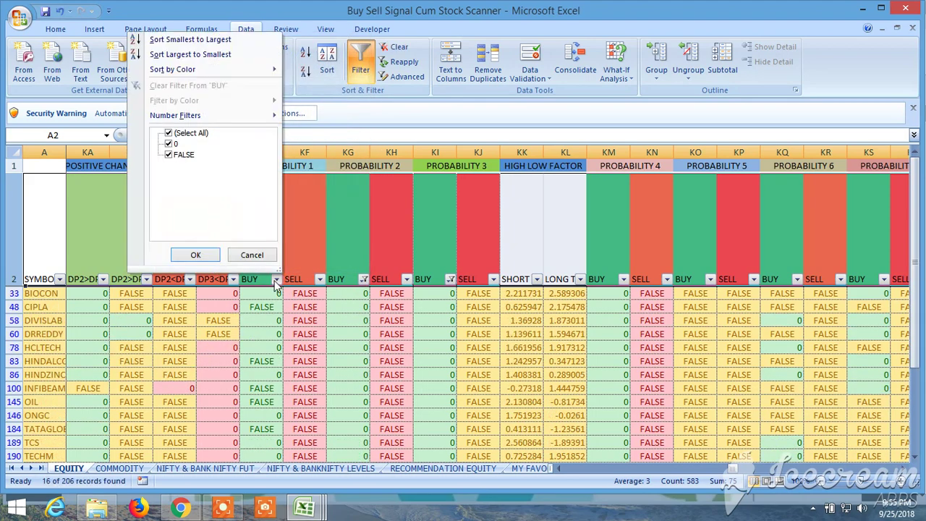
pyautogui.click(167, 154)
pyautogui.click(196, 254)
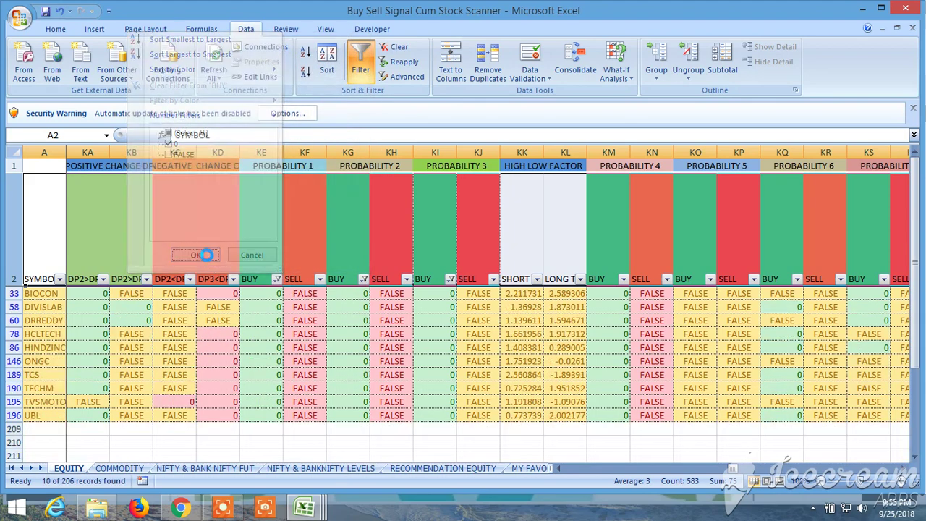
# Step: Filter the UP columns under EMA 5-8-13 CROSSOVER and EMA 9-26 CROSSOVER to show only TRUE
pyautogui.moveTo(732, 472); pyautogui.dragTo(589, 499)
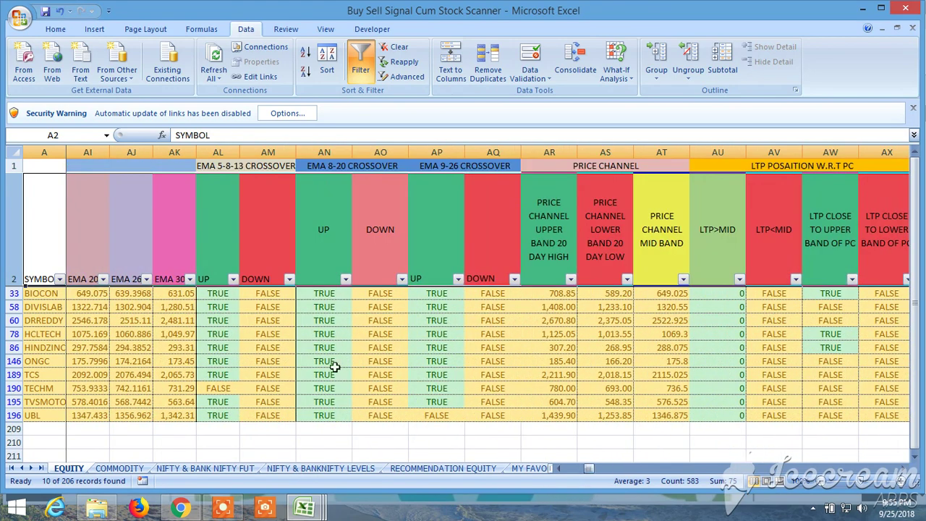
pyautogui.click(233, 279)
pyautogui.click(126, 144)
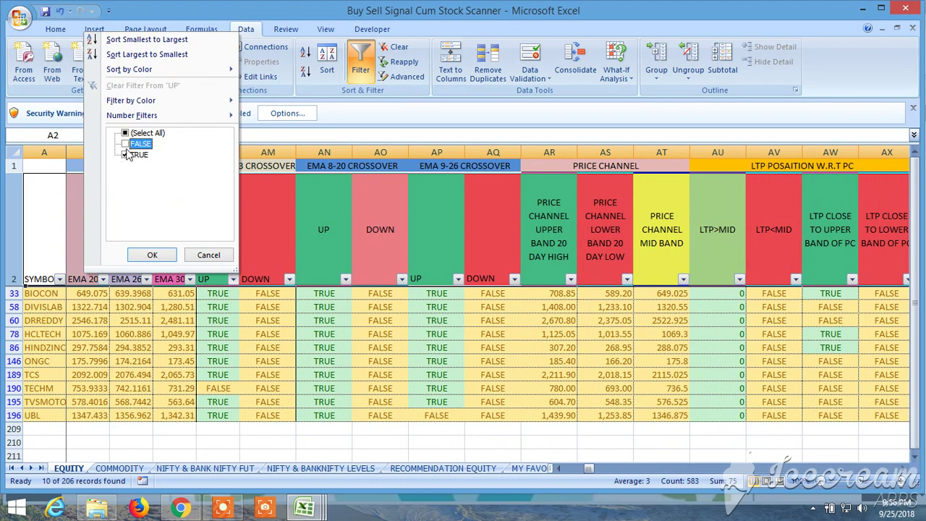
pyautogui.click(160, 251)
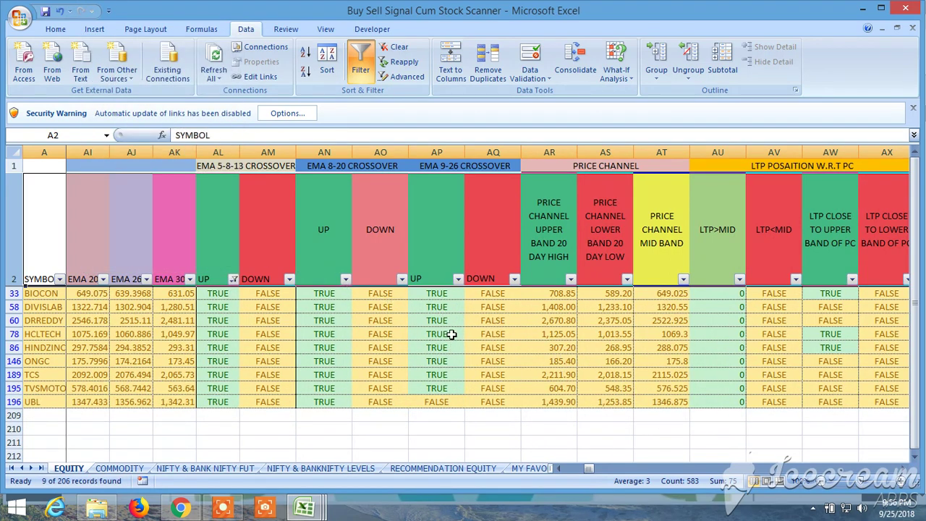
pyautogui.click(458, 279)
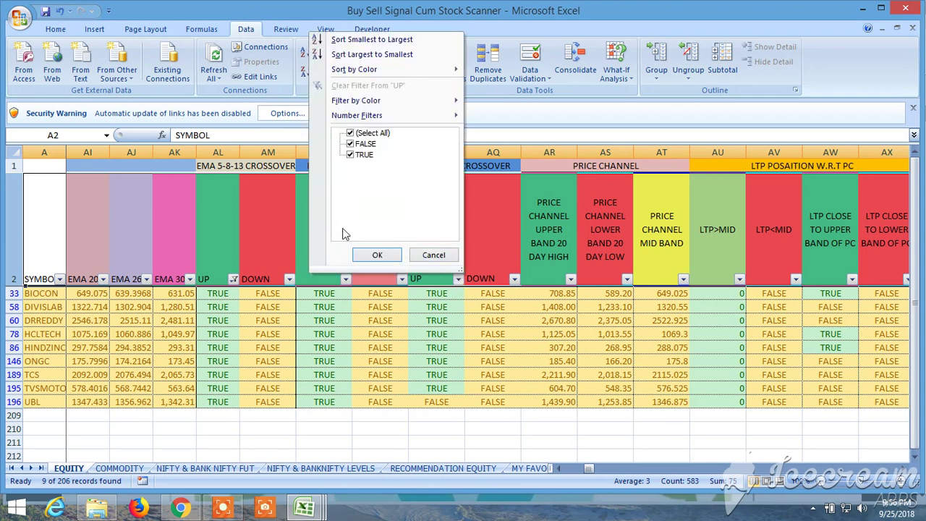
pyautogui.click(350, 144)
pyautogui.click(377, 255)
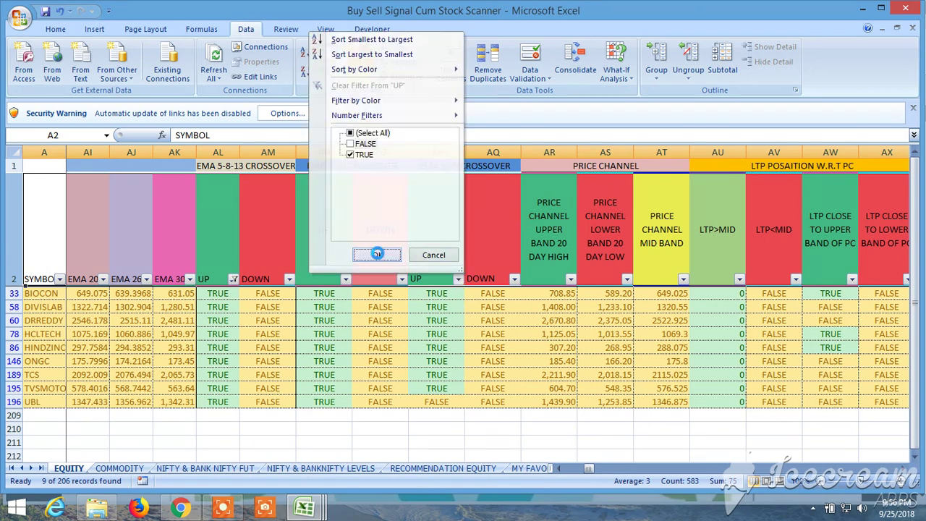
# Step: Filter the RSI>50,<70 column under RSI BUY to show only TRUE
pyautogui.click(903, 468)
pyautogui.click(903, 468)
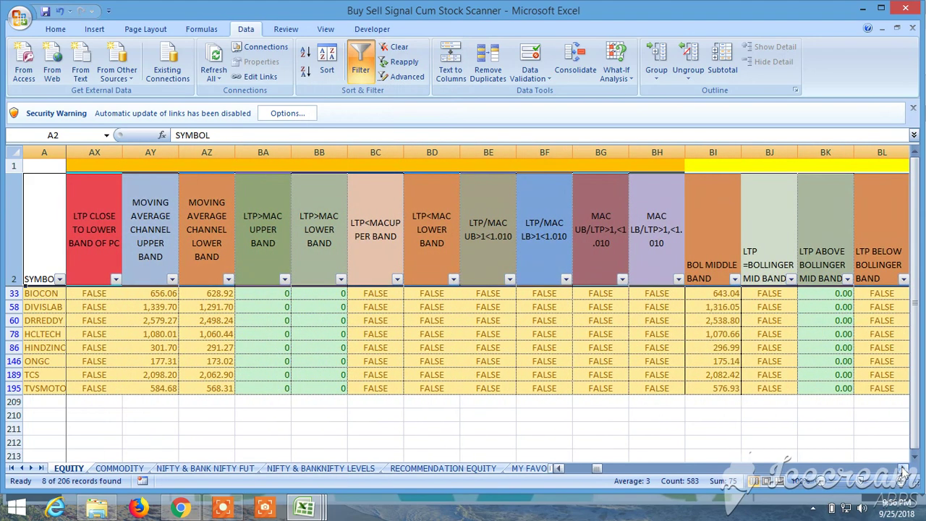
pyautogui.click(903, 468)
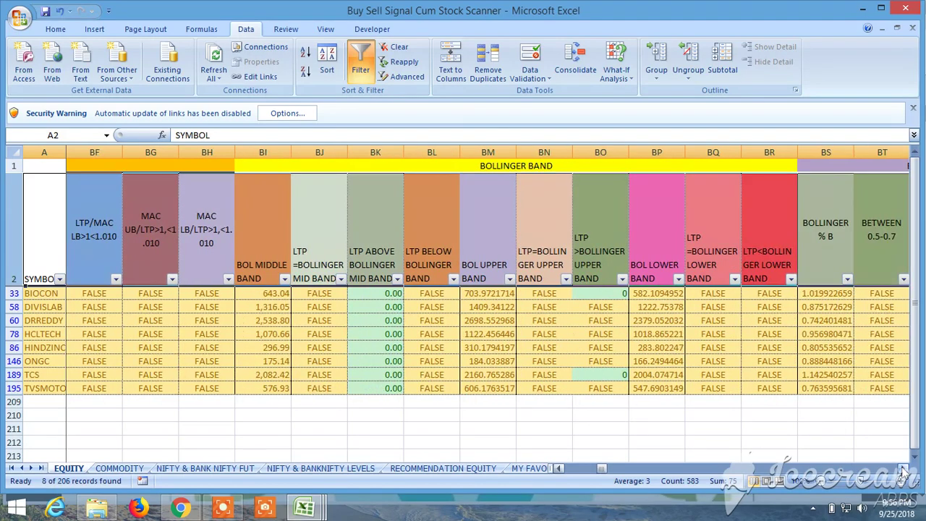
pyautogui.click(903, 468)
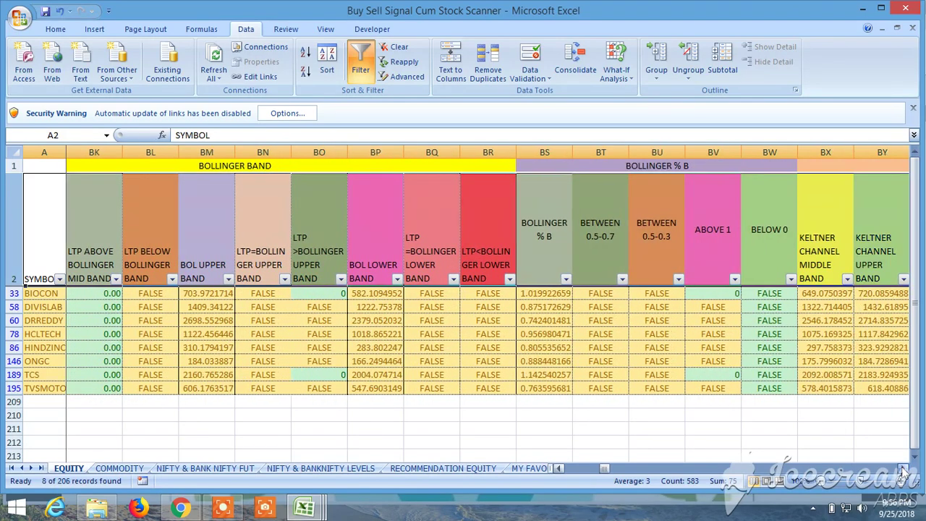
pyautogui.click(903, 468)
pyautogui.click(903, 468)
pyautogui.click(903, 468)
pyautogui.click(903, 468)
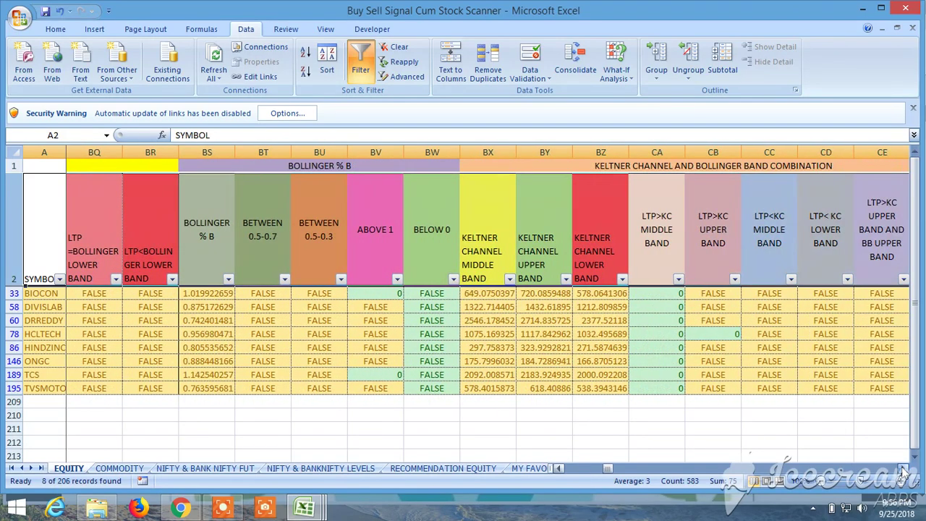
pyautogui.click(903, 468)
pyautogui.click(903, 468)
pyautogui.click(903, 468)
pyautogui.click(903, 468)
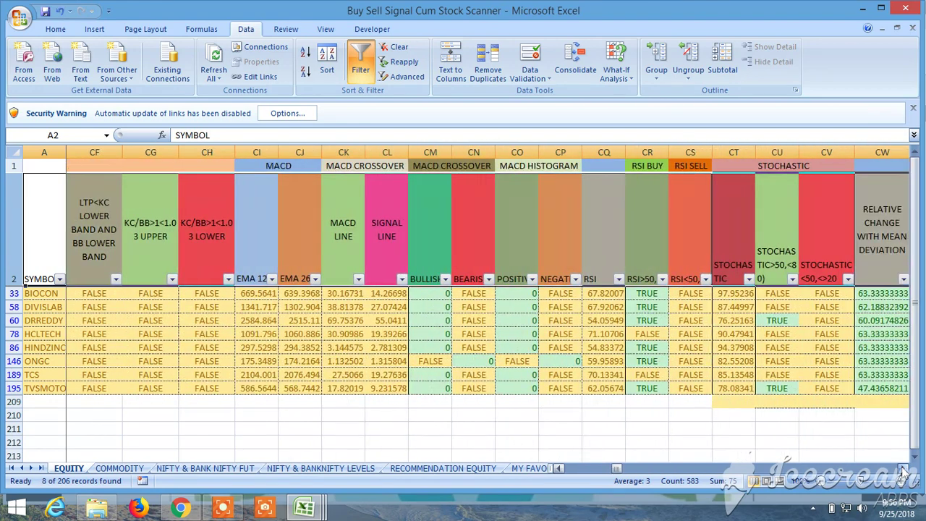
pyautogui.click(903, 469)
pyautogui.click(902, 468)
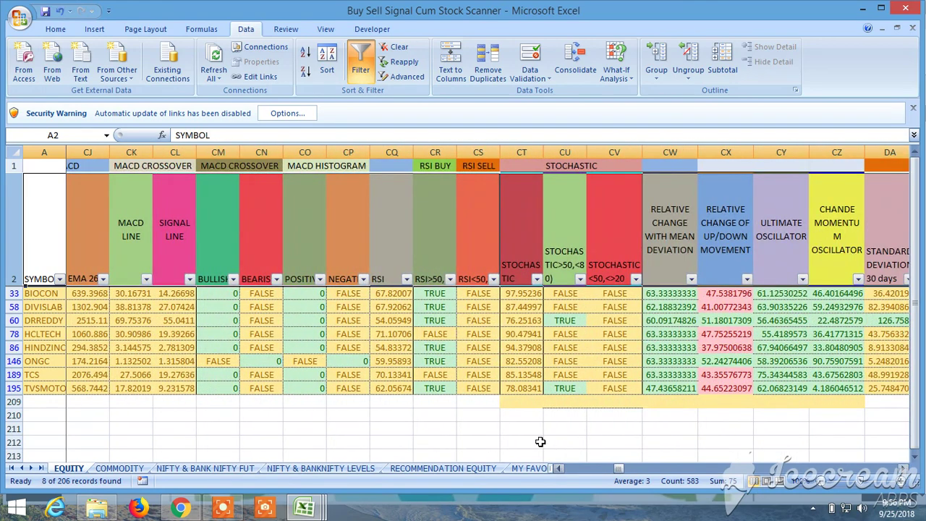
pyautogui.click(449, 279)
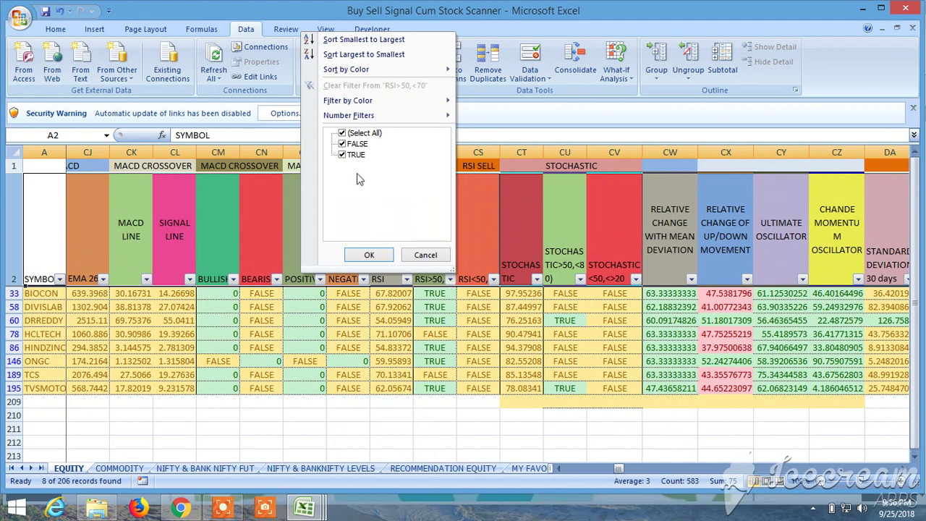
pyautogui.click(343, 143)
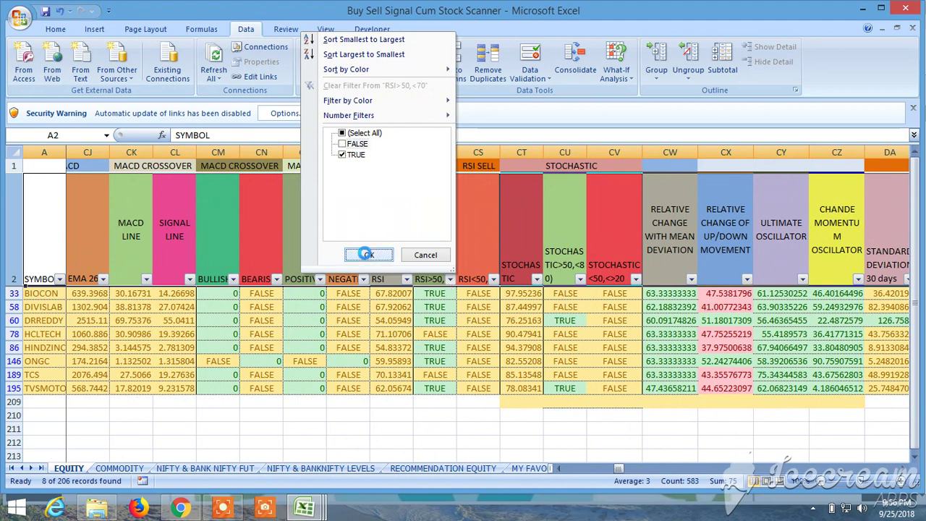
pyautogui.click(369, 254)
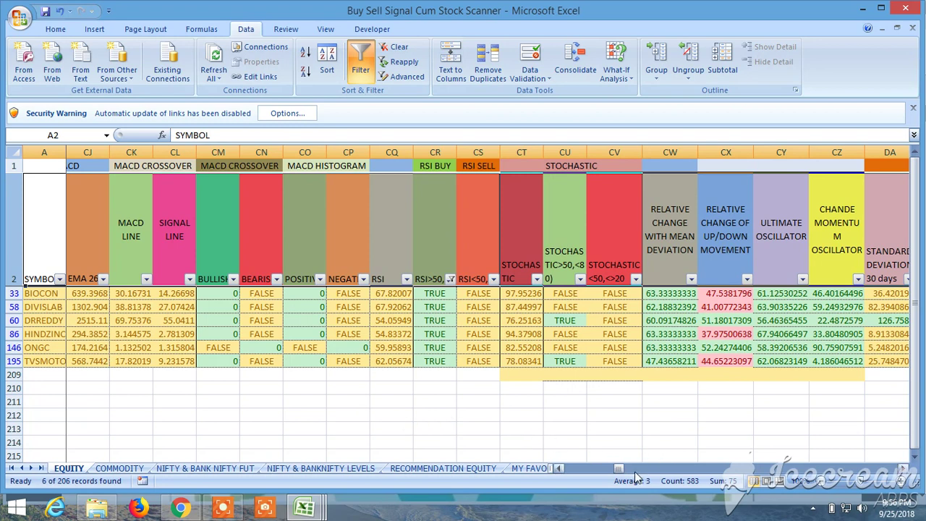
# Step: Apply a greater-than number filter to the Linear Regression 15 day column to keep only positive values
pyautogui.moveTo(618, 473); pyautogui.dragTo(634, 474)
pyautogui.click(388, 280)
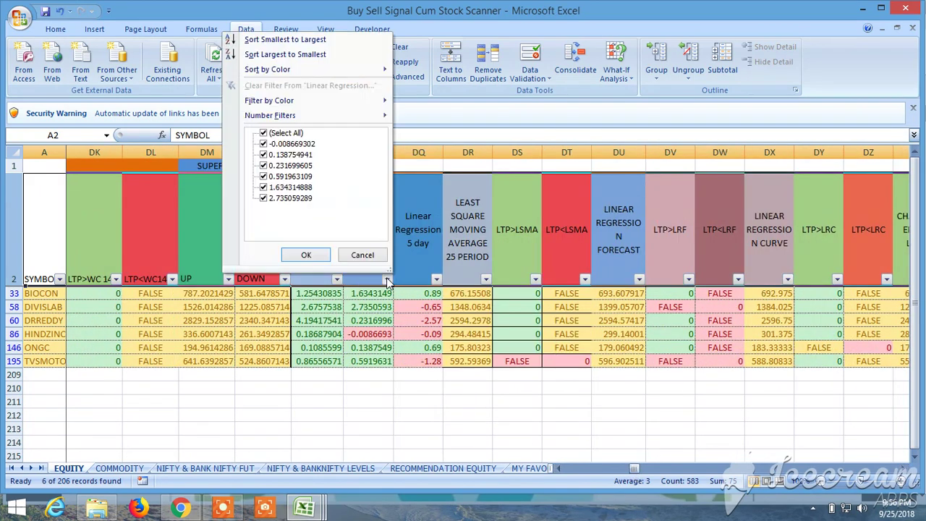
pyautogui.moveTo(338, 116)
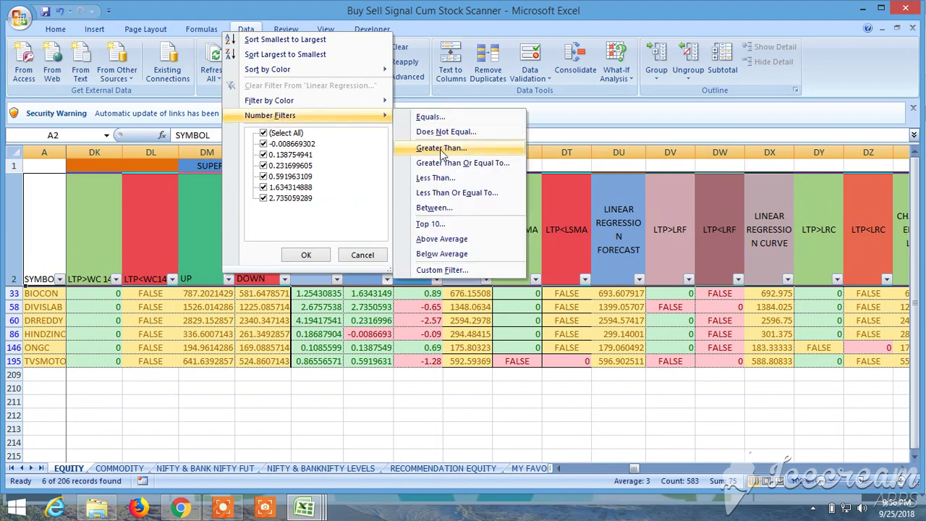
pyautogui.click(443, 150)
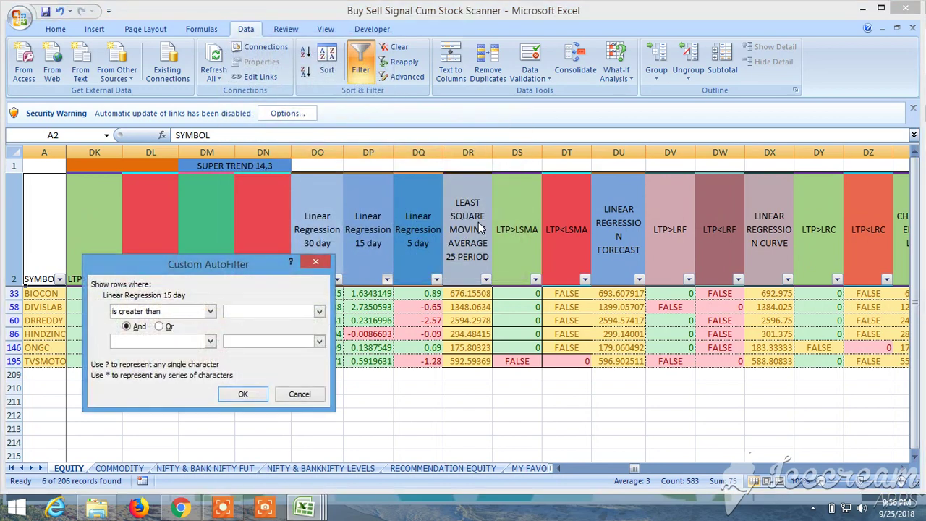
pyautogui.click(243, 394)
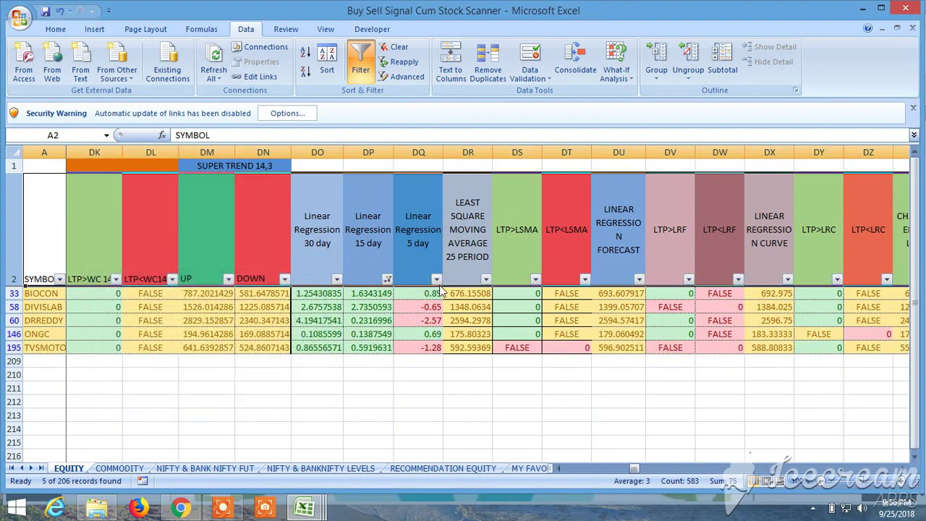
# Step: Filter the Linear Regression 5 day column to show only values greater than 0
pyautogui.click(436, 281)
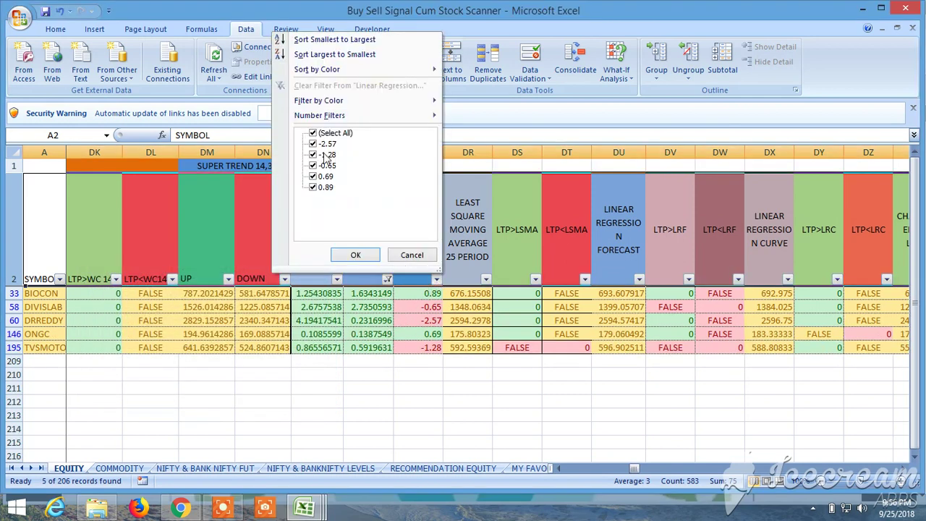
pyautogui.moveTo(357, 113)
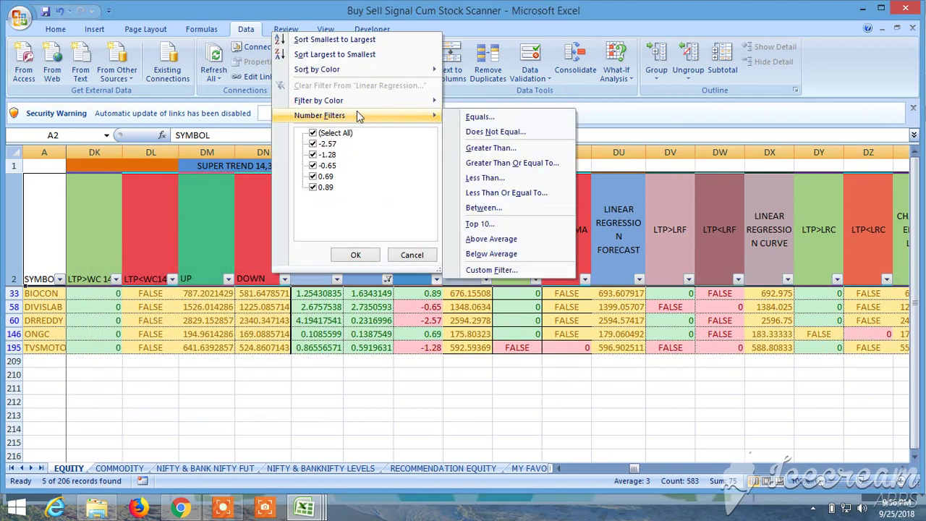
pyautogui.click(504, 148)
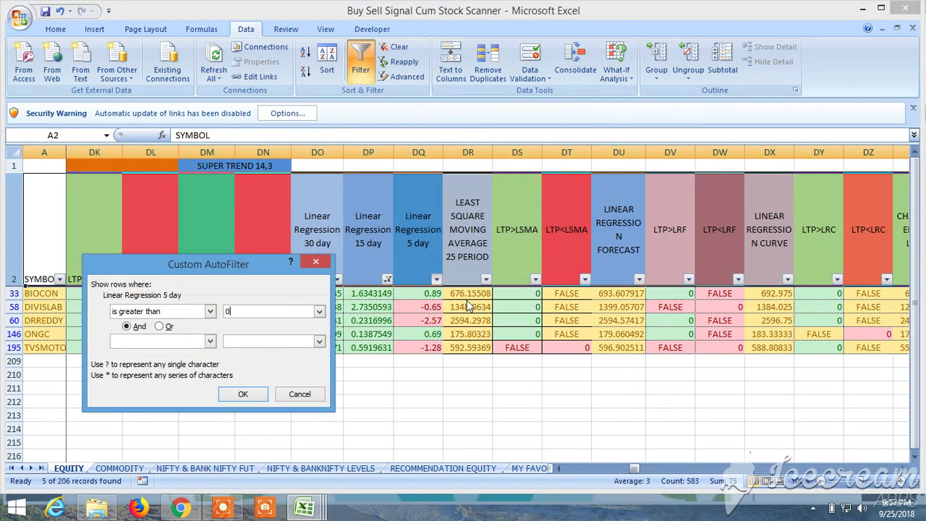
pyautogui.click(243, 394)
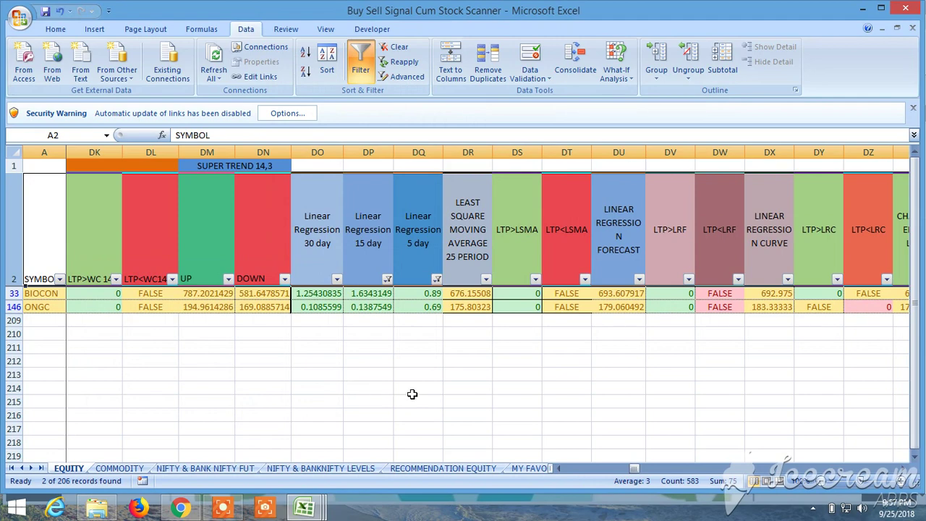
# Step: Review the filtered stocks' intraday buy and sell levels and their NEW BUY SELL LEVEL 1 targets
pyautogui.moveTo(636, 468); pyautogui.dragTo(563, 475)
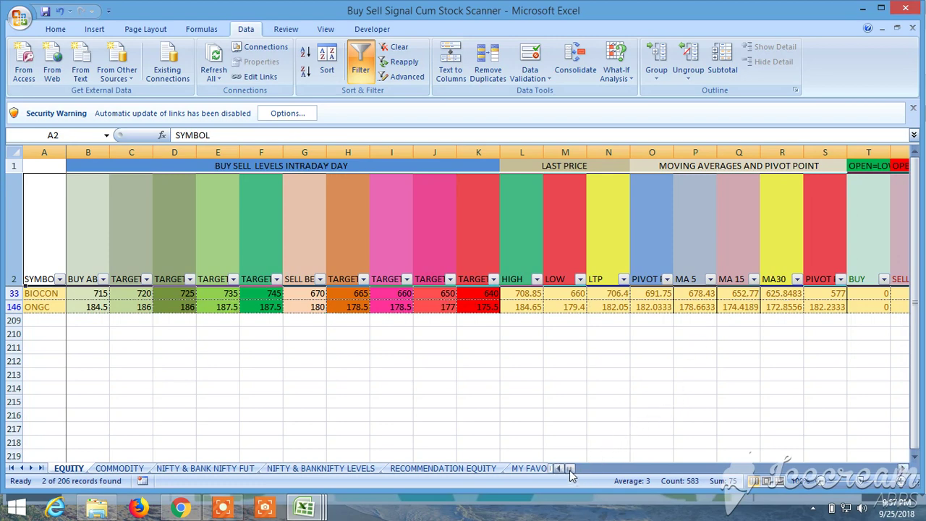
pyautogui.moveTo(570, 470); pyautogui.dragTo(757, 474)
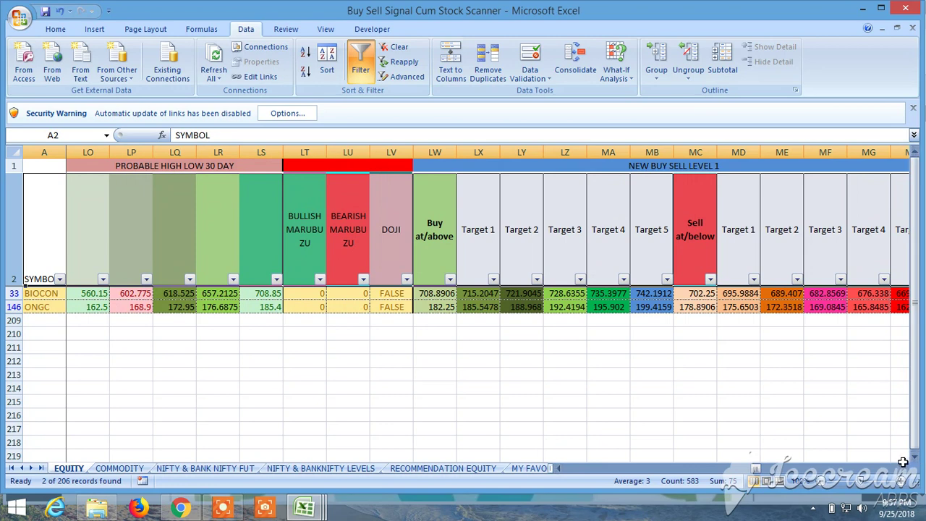
# Step: Examine the filtered stocks' NEW BUY SELL LEVEL 1 sell targets and NEW BUY SELL LEVEL 2 INTRADAY levels H1 to H7 and L1 to L7
pyautogui.click(902, 469)
pyautogui.click(902, 469)
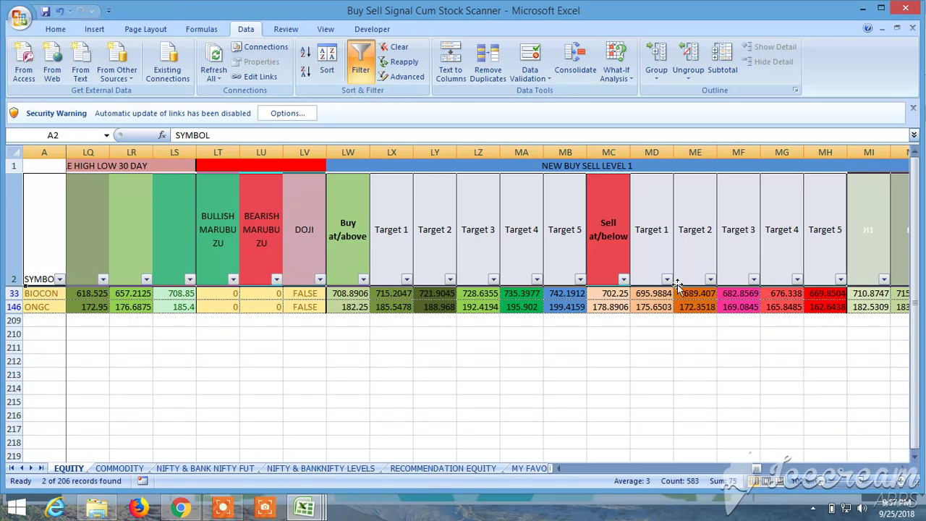
pyautogui.click(902, 469)
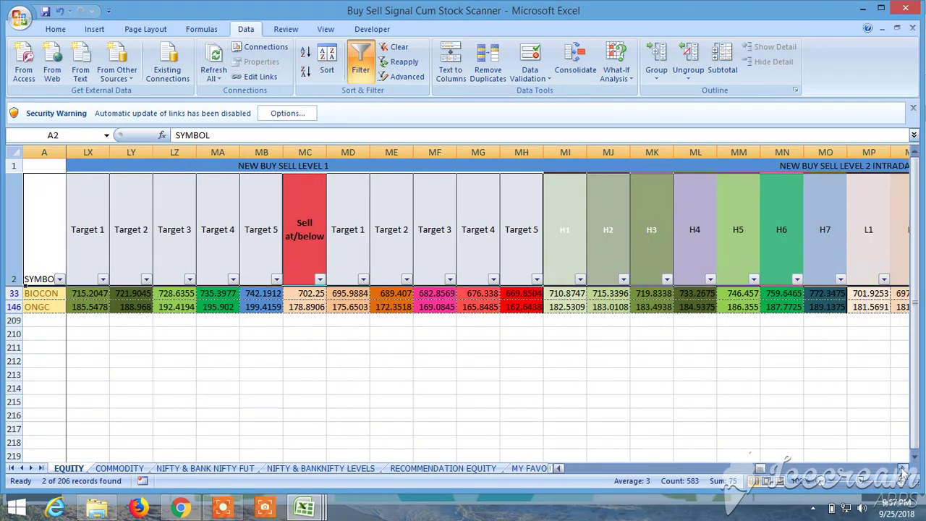
pyautogui.click(902, 469)
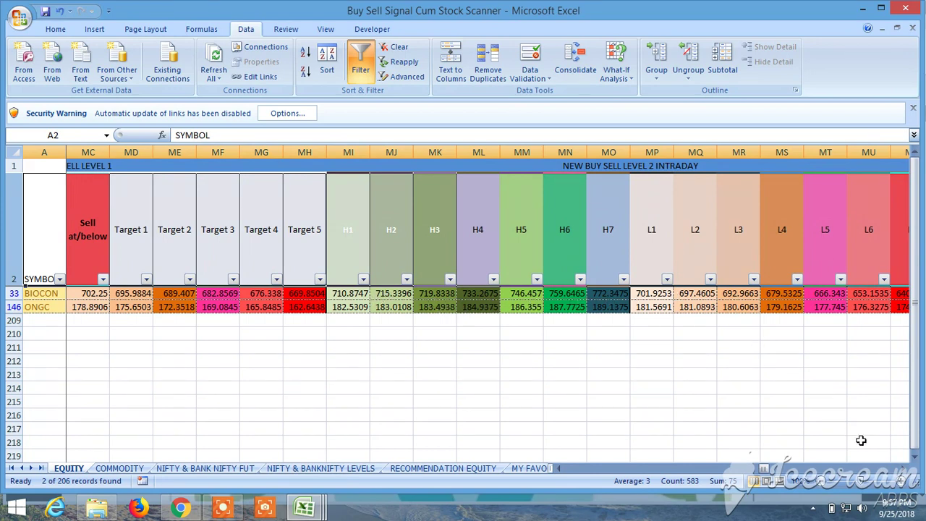
pyautogui.click(903, 468)
pyautogui.click(902, 469)
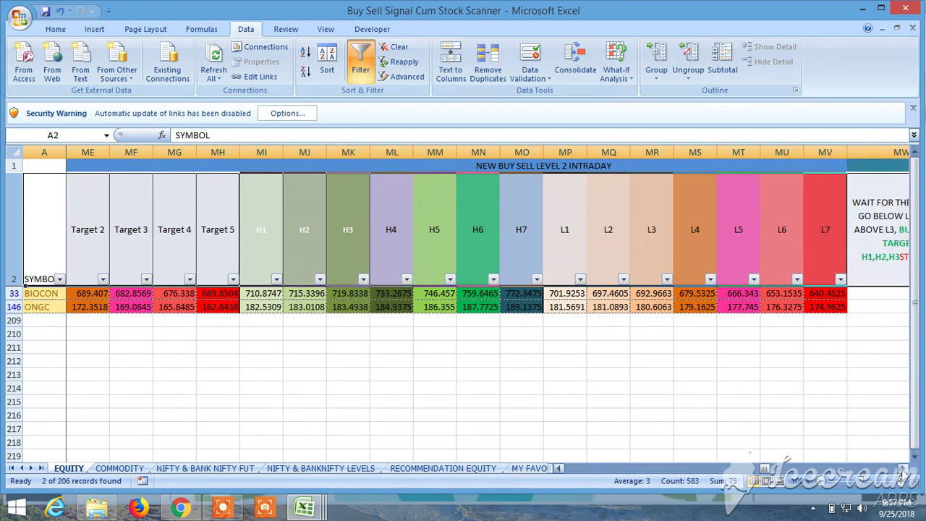
pyautogui.click(902, 469)
pyautogui.click(902, 469)
pyautogui.click(903, 469)
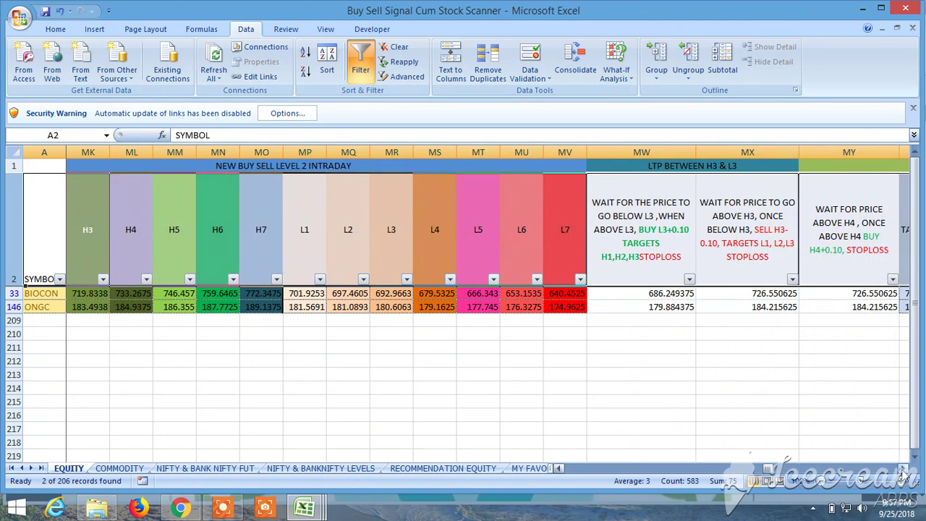
# Step: Examine the LTP strategy columns for prices between H3 & L3, H3 & H4 and L3 & L4, above H4 and below L4
pyautogui.click(902, 468)
pyautogui.click(902, 469)
pyautogui.click(902, 468)
pyautogui.click(902, 469)
pyautogui.click(902, 469)
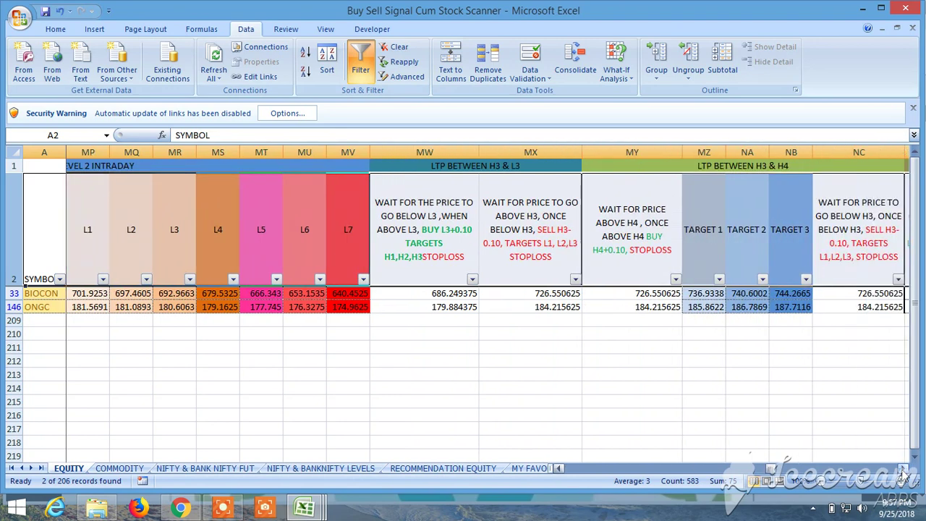
pyautogui.click(902, 469)
pyautogui.click(902, 469)
pyautogui.click(902, 469)
pyautogui.click(902, 469)
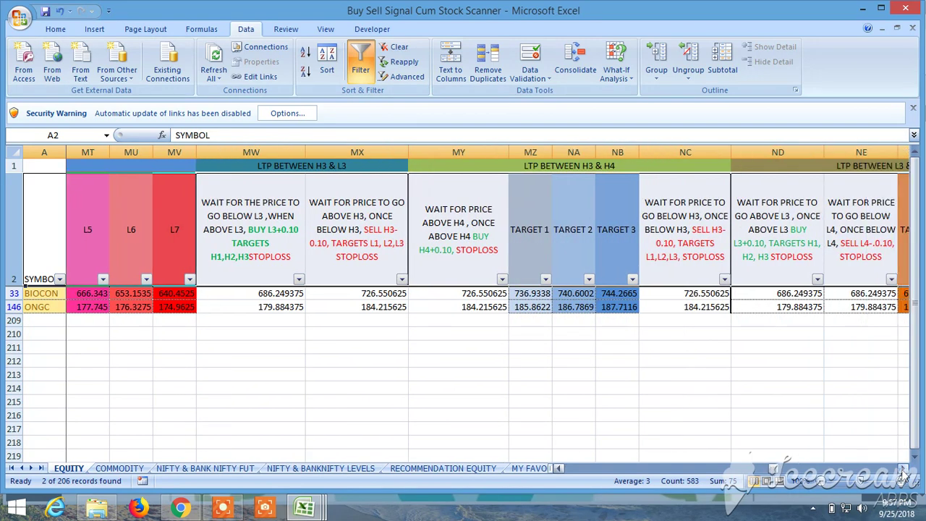
pyautogui.click(902, 469)
pyautogui.click(902, 469)
pyautogui.click(902, 468)
pyautogui.click(902, 469)
pyautogui.click(902, 469)
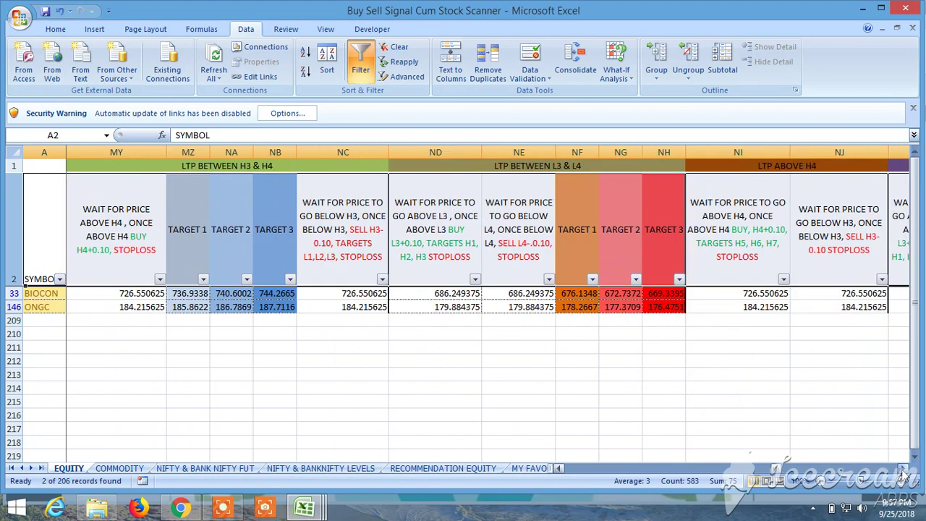
pyautogui.click(903, 469)
pyautogui.click(902, 468)
pyautogui.click(902, 469)
pyautogui.click(902, 469)
pyautogui.click(902, 468)
pyautogui.click(902, 469)
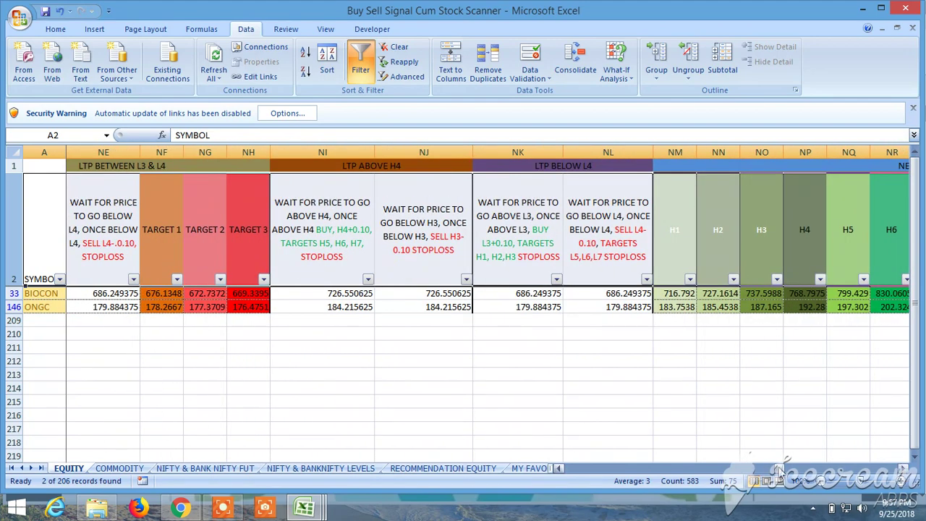
pyautogui.moveTo(780, 470); pyautogui.dragTo(776, 471)
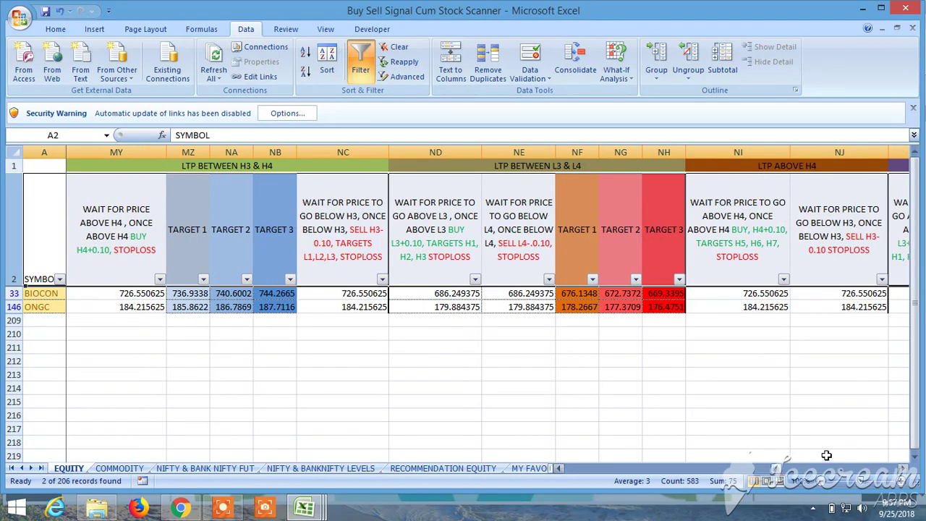
# Step: Open the NIFTY & BANKNIFTY LEVELS sheet and examine its Fibonacci, conventional pivot, resistance and support levels across all columns
pyautogui.click(324, 470)
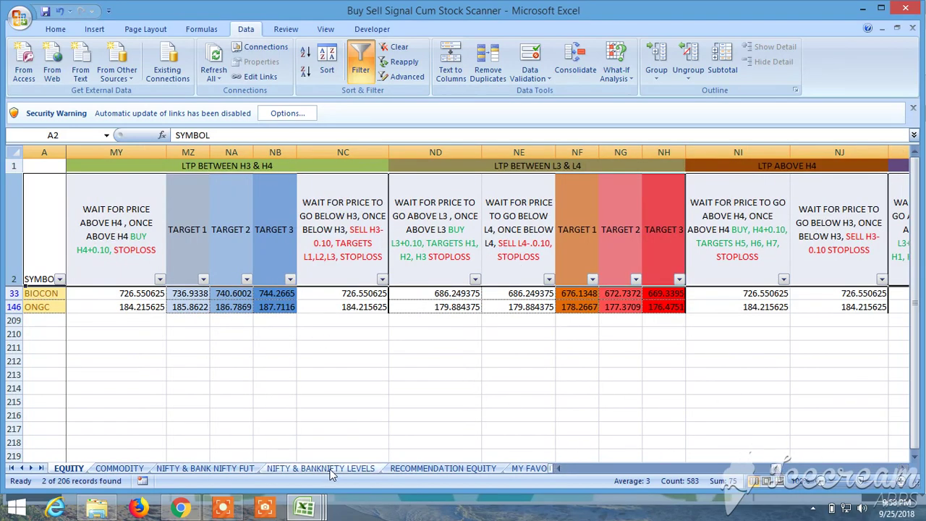
pyautogui.moveTo(731, 469); pyautogui.dragTo(574, 479)
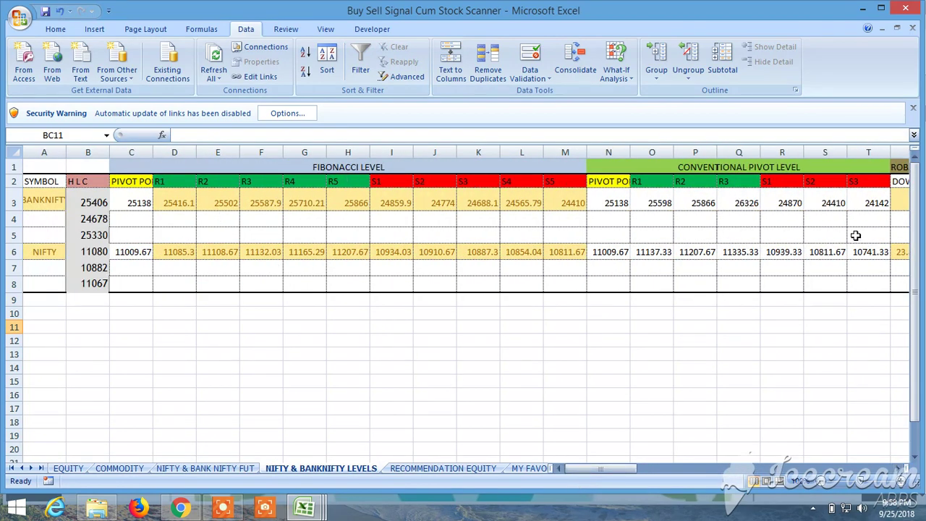
pyautogui.moveTo(601, 469); pyautogui.dragTo(802, 479)
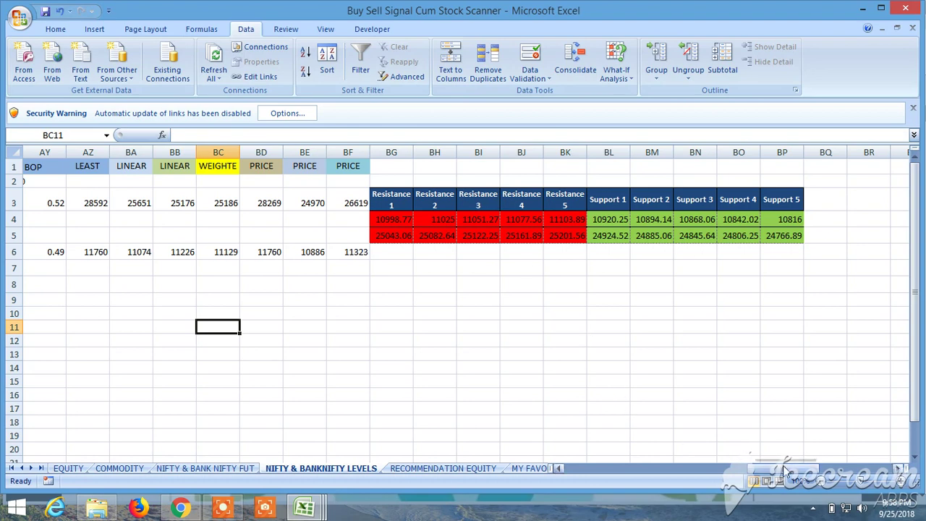
pyautogui.moveTo(781, 472); pyautogui.dragTo(602, 466)
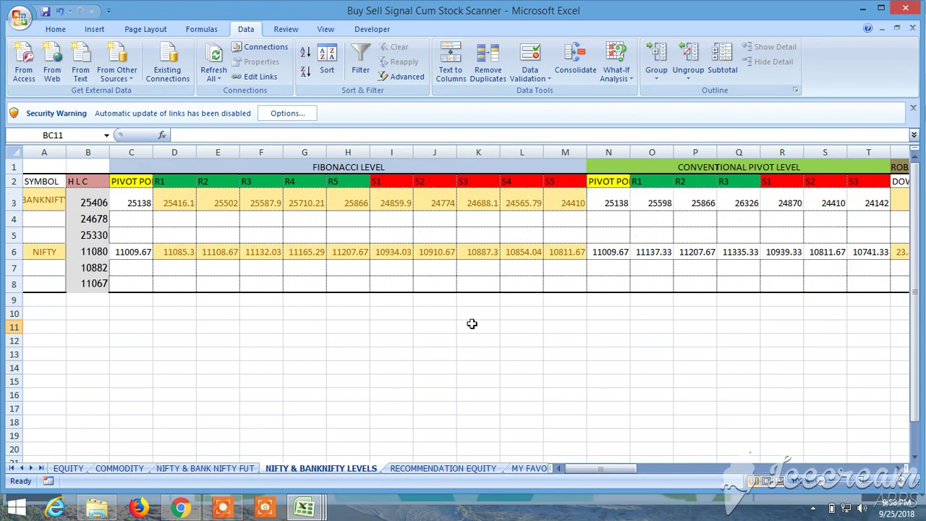
# Step: Switch to Chrome, close the stocktradingadvisor page and open the Equity Derivatives option chain on the NSE site
pyautogui.click(180, 508)
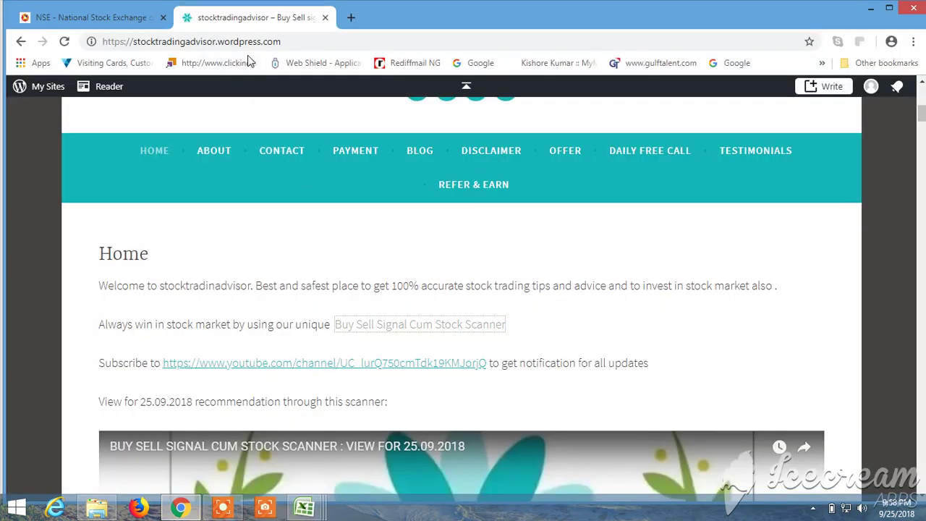
pyautogui.click(325, 17)
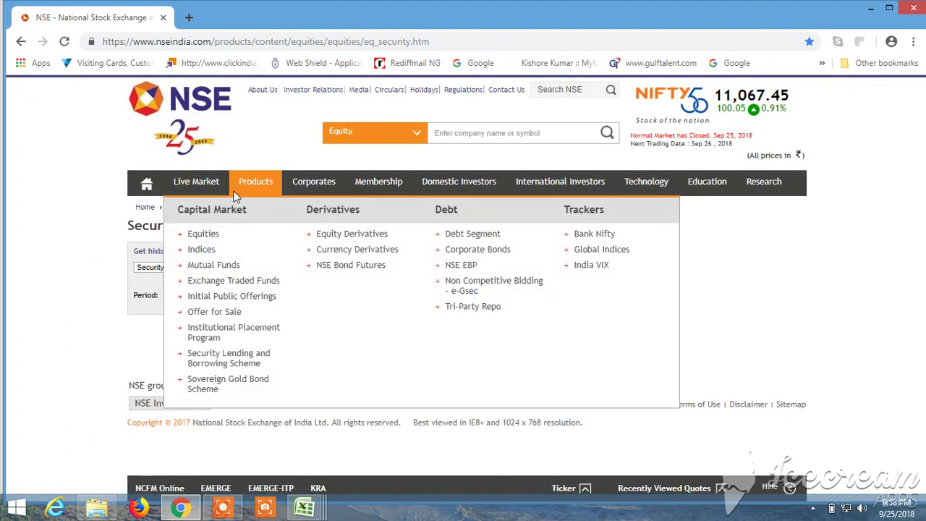
pyautogui.moveTo(199, 182)
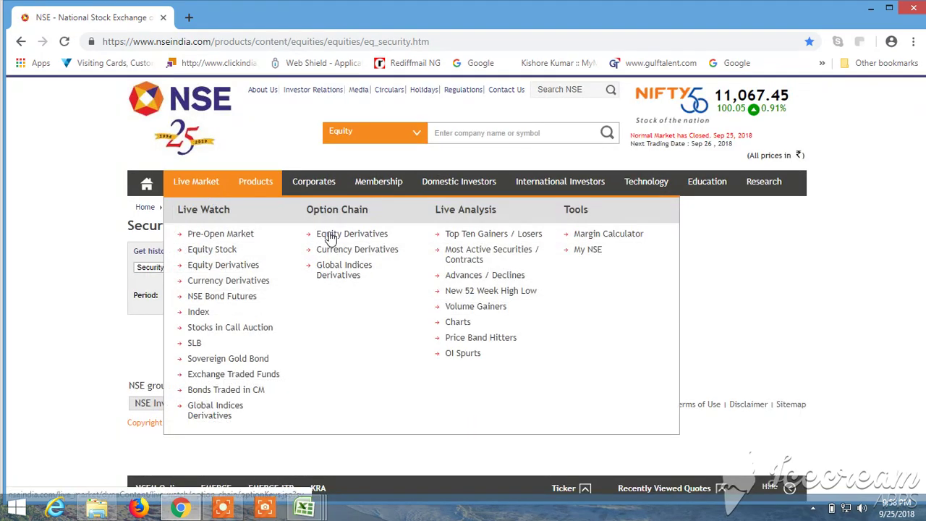
pyautogui.click(327, 235)
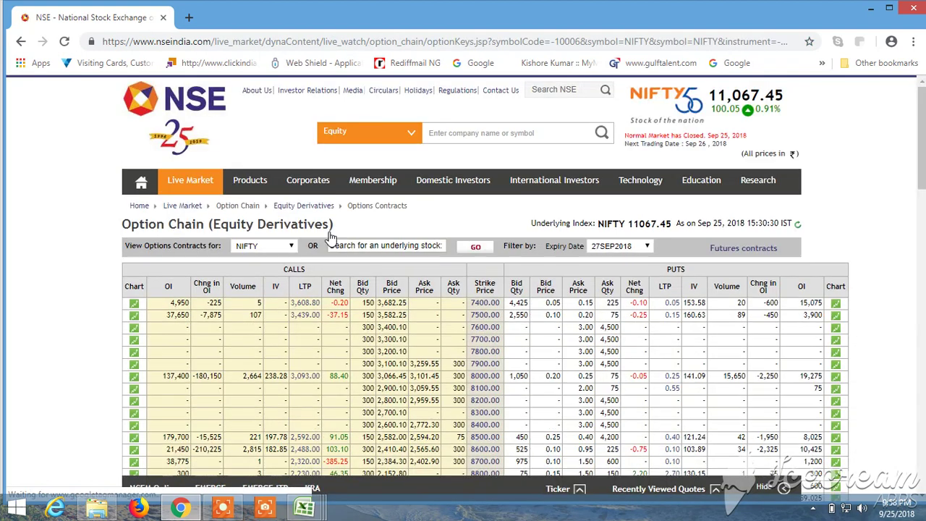
# Step: Load the option chain for the underlying stock biocon and view its full calls and puts table
pyautogui.click(364, 248)
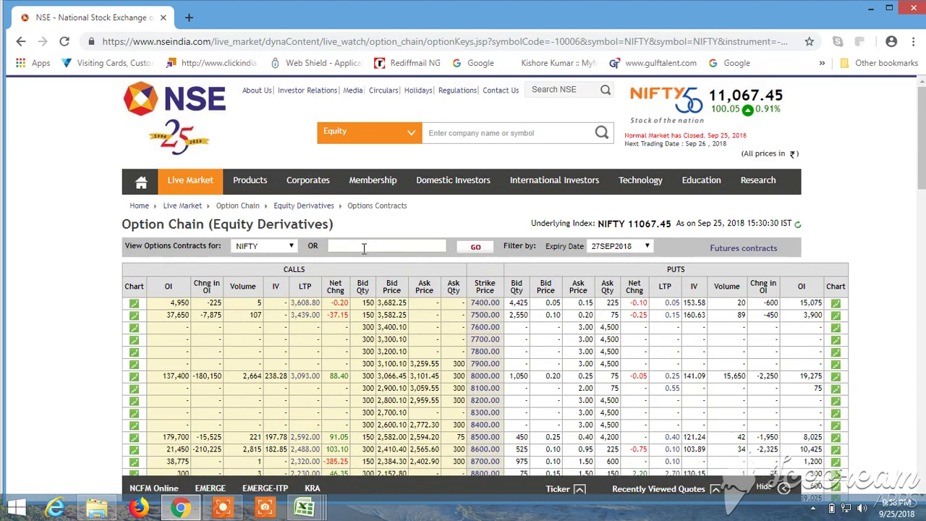
pyautogui.write('biocon')
pyautogui.moveTo(453, 180)
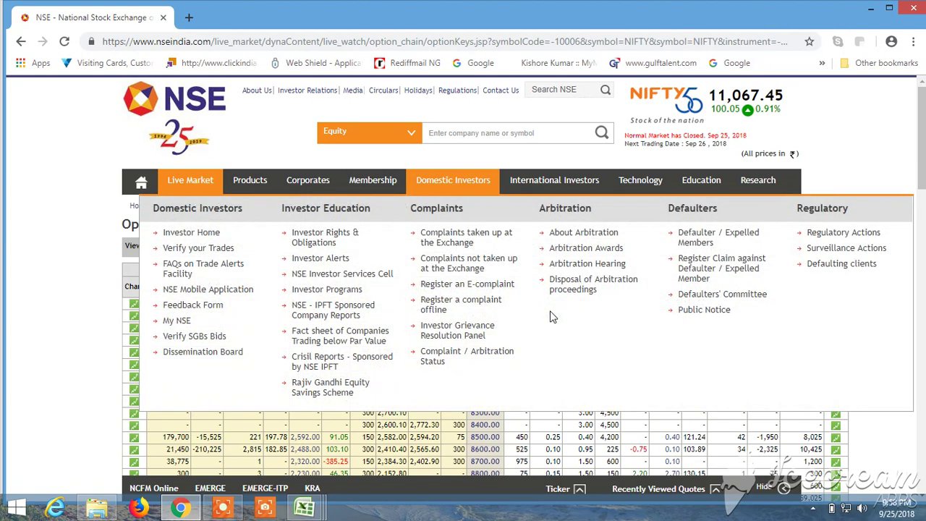
pyautogui.click(479, 249)
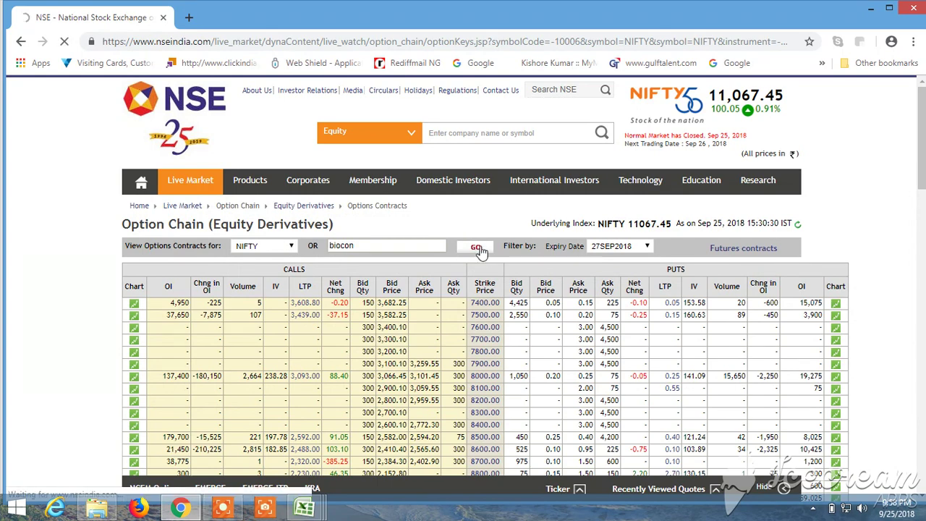
pyautogui.click(225, 510)
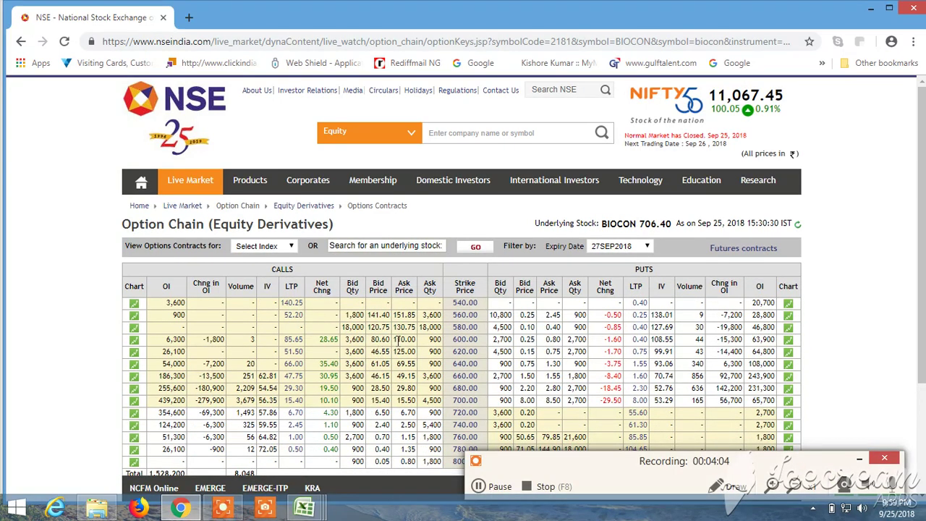
pyautogui.scroll(-2, 398, 339)
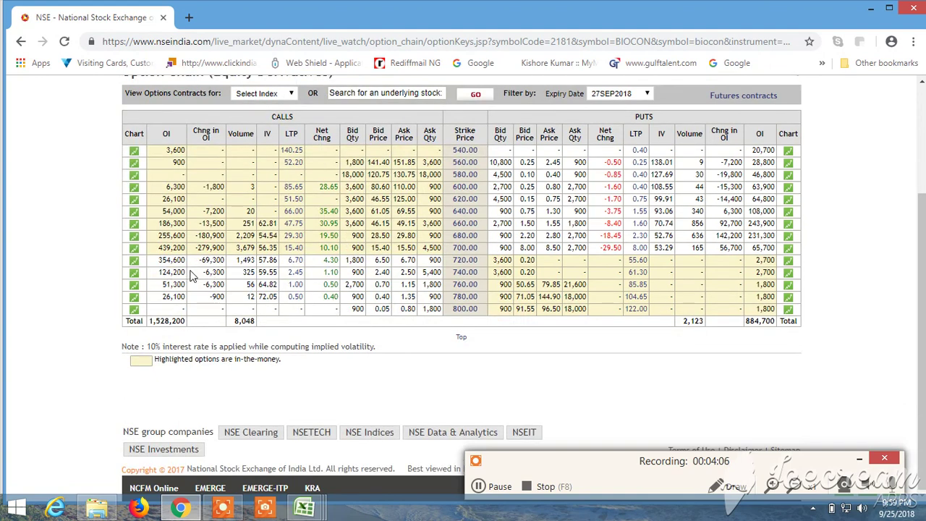